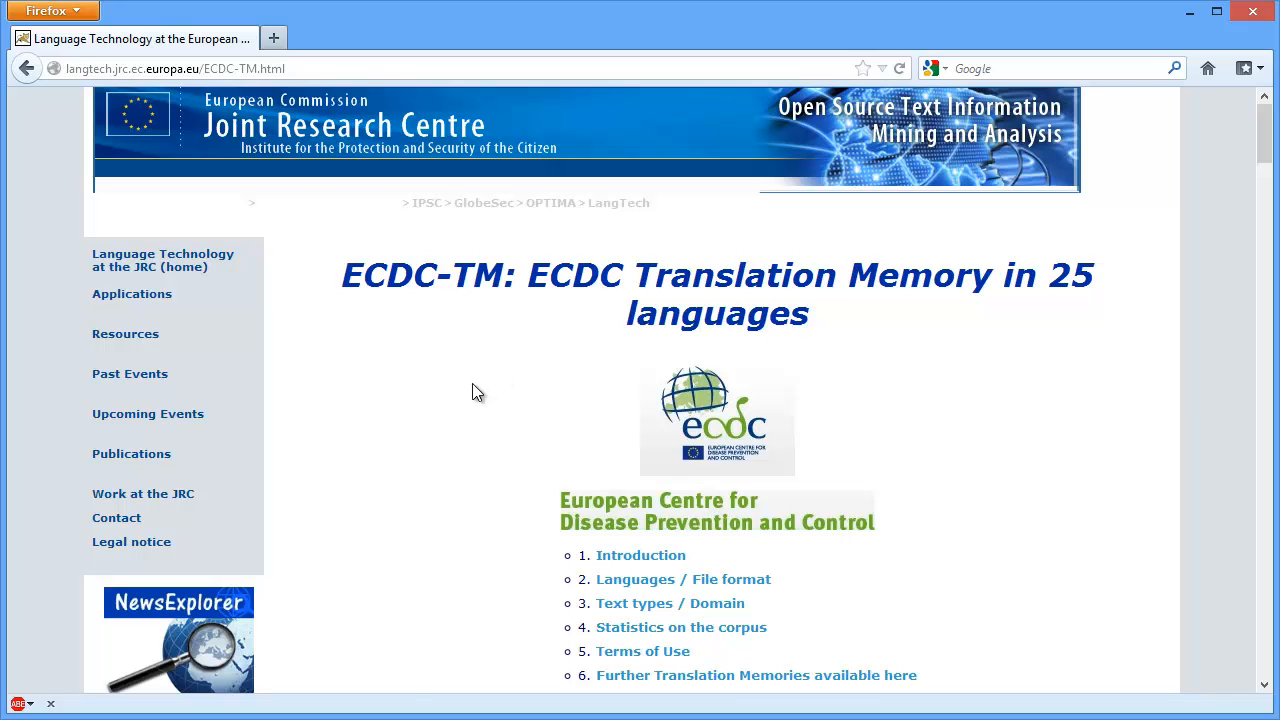
pyautogui.scroll(-5, 472, 383)
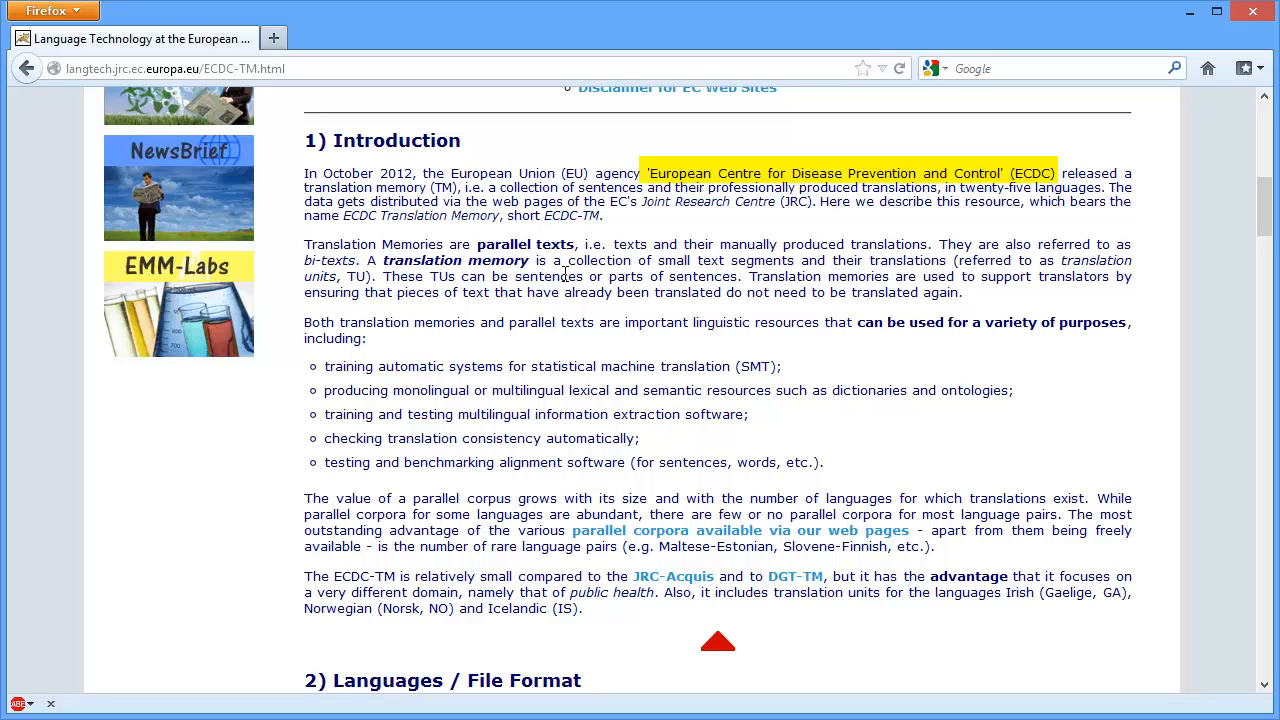
pyautogui.scroll(-8, 563, 277)
pyautogui.scroll(-8, 563, 277)
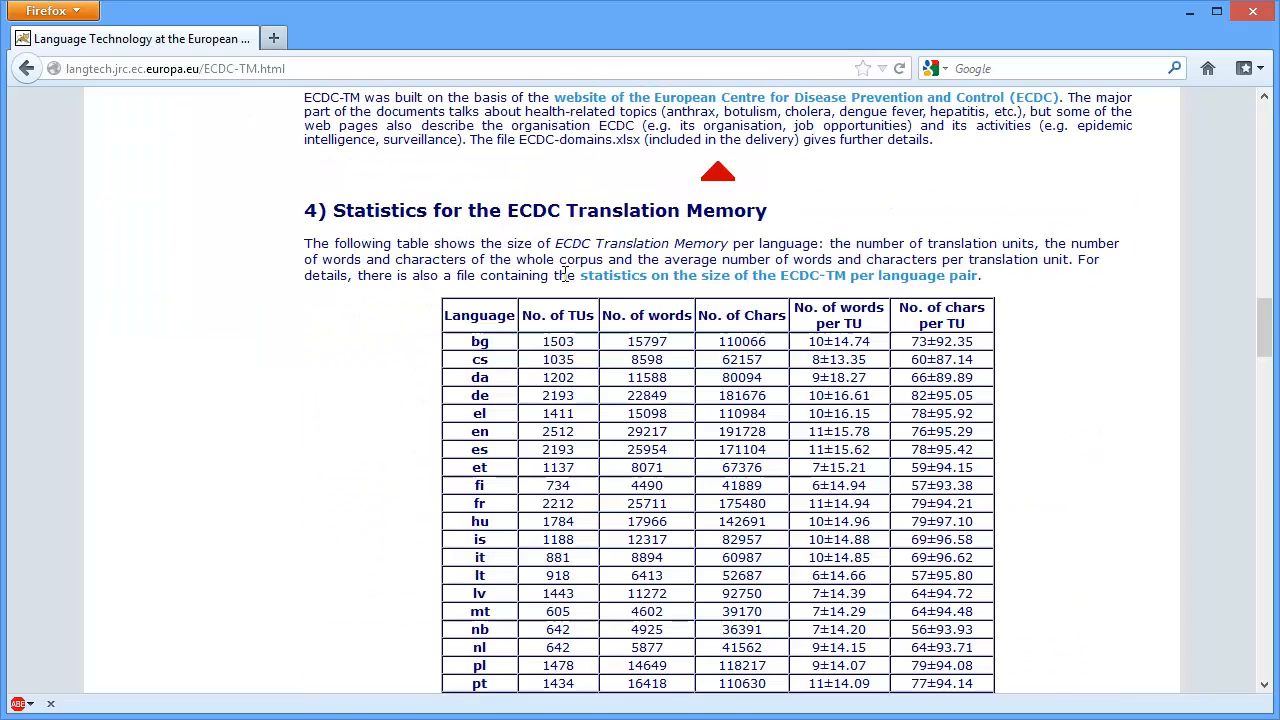
pyautogui.scroll(-10, 563, 277)
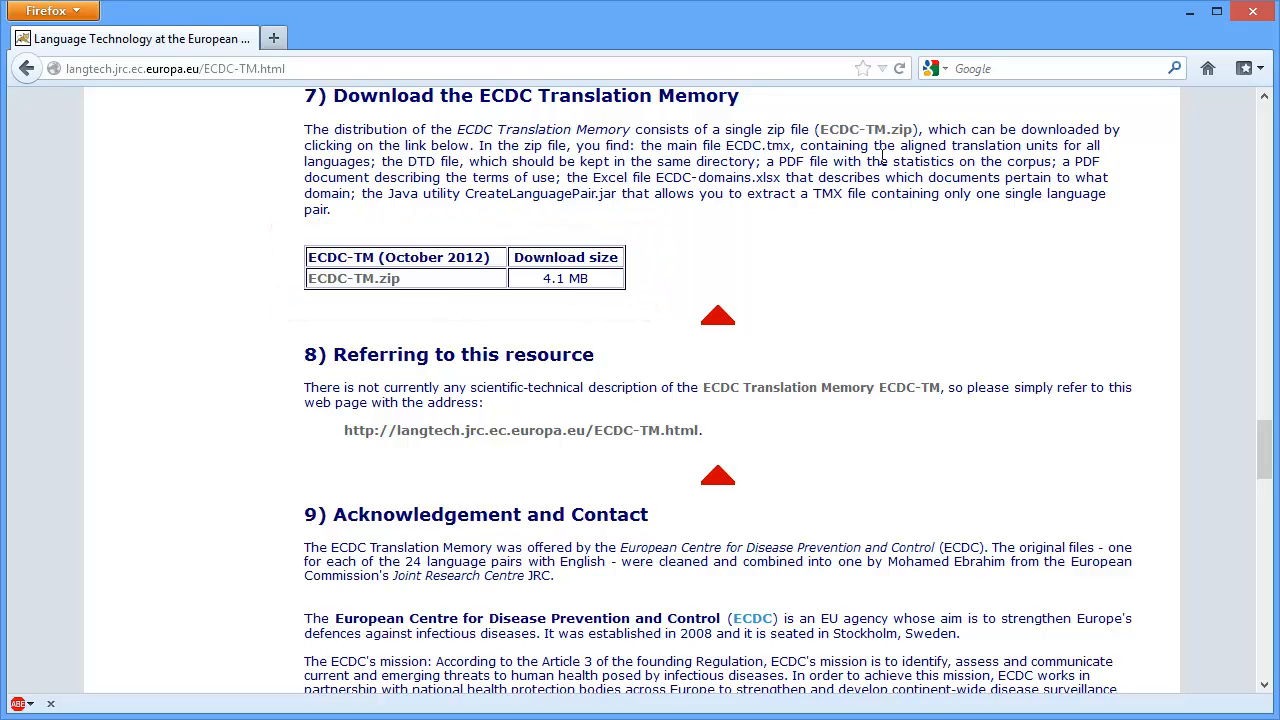
# Minimize the browser, open the ECDC-TM desktop folder and select ECDC.tmx inside it
pyautogui.click(1190, 12)
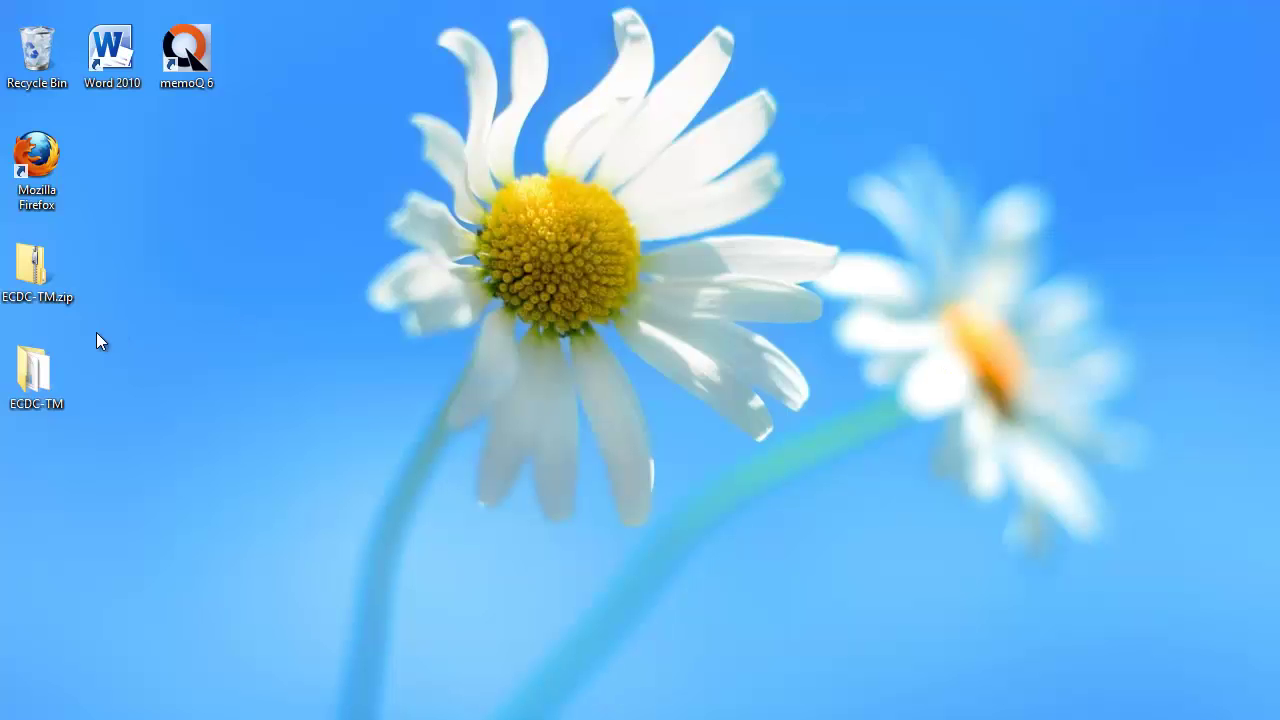
pyautogui.click(34, 380)
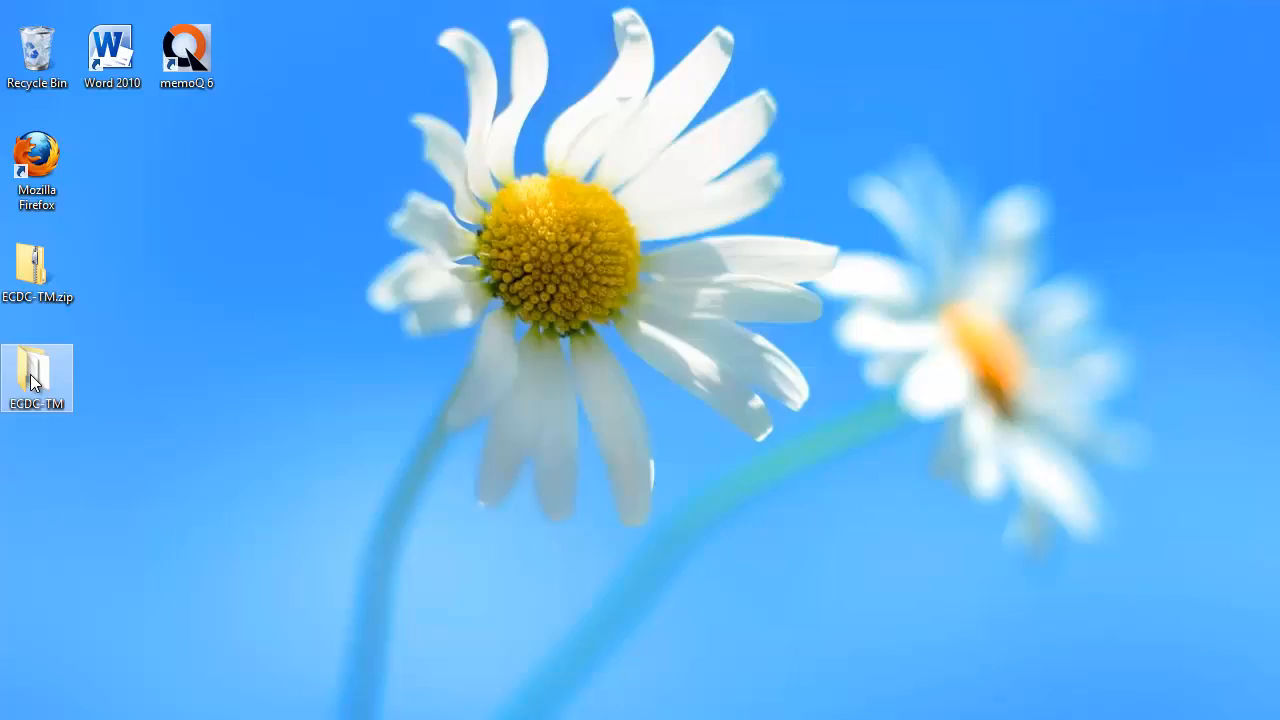
pyautogui.doubleClick(34, 380)
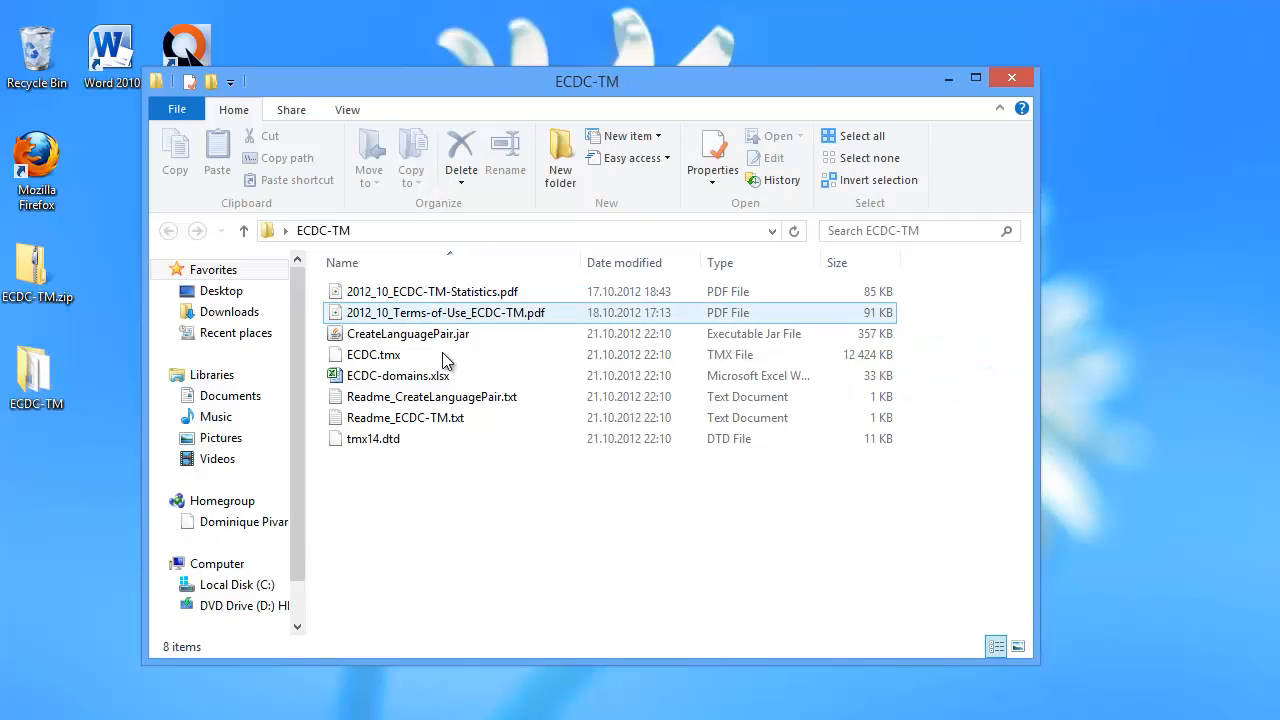
pyautogui.click(411, 353)
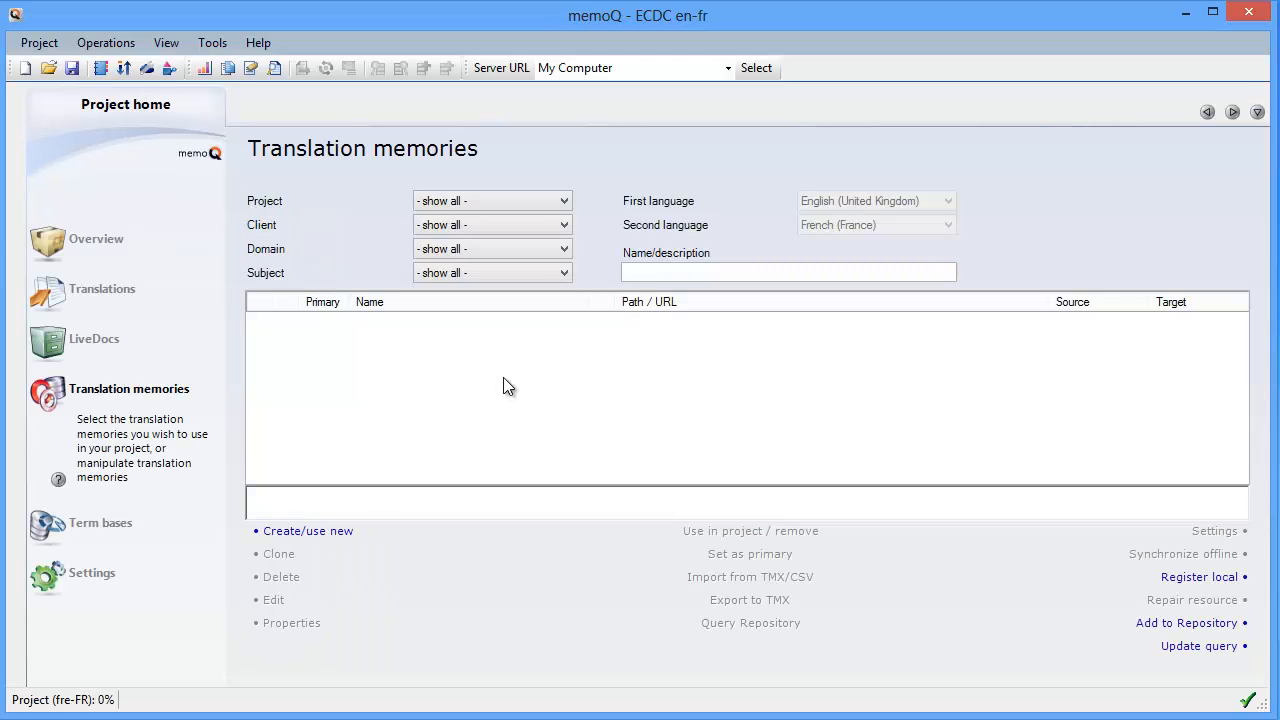
# Create a new TM named ECDC, English (United Kingdom) to French (France), as primary
pyautogui.click(313, 534)
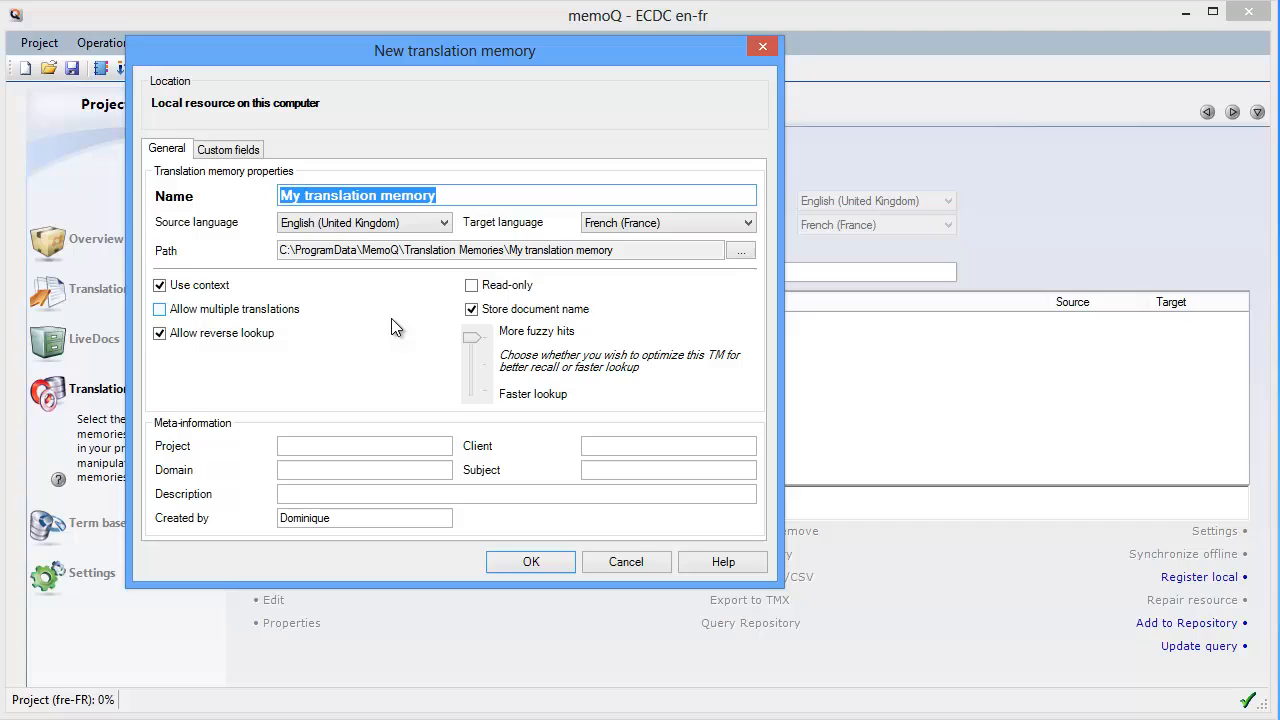
pyautogui.write('ED')
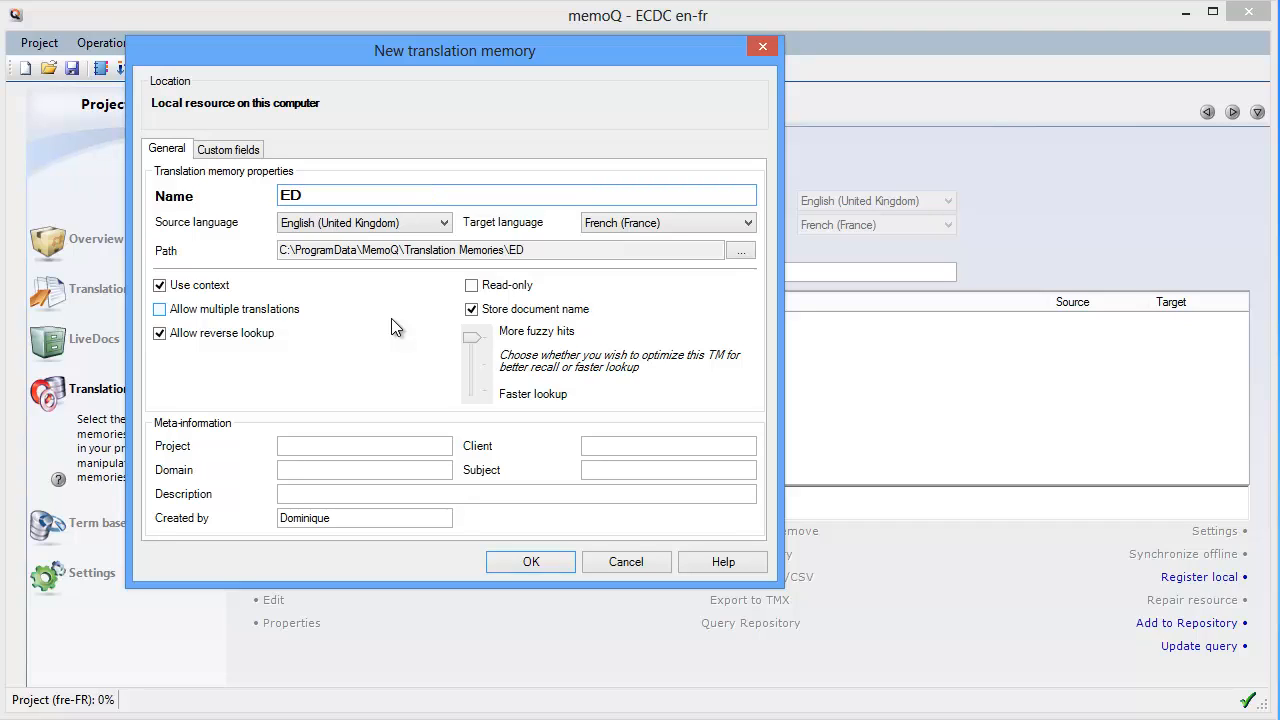
pyautogui.press('BackSpace')
pyautogui.write('CDC')
pyautogui.click(534, 561)
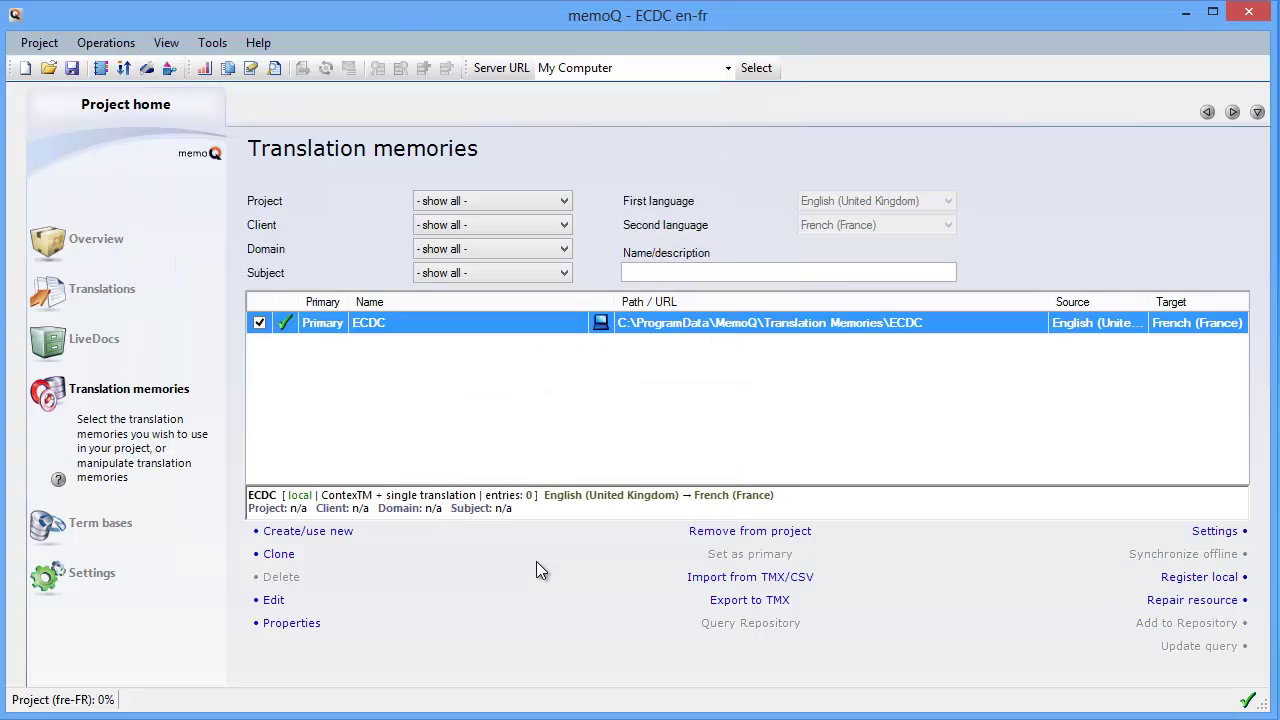
# Import ECDC.tmx from the ECDC-TM folder into the ECDC memory and dismiss the report
pyautogui.click(728, 580)
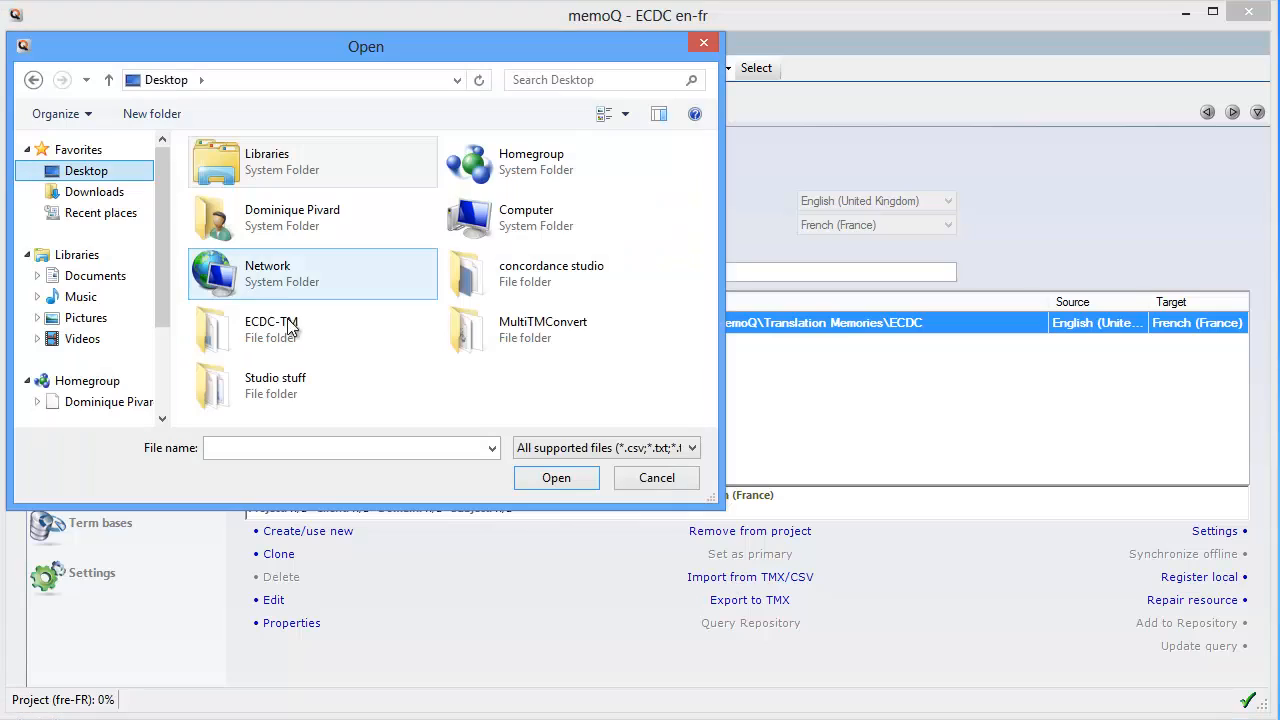
pyautogui.doubleClick(249, 343)
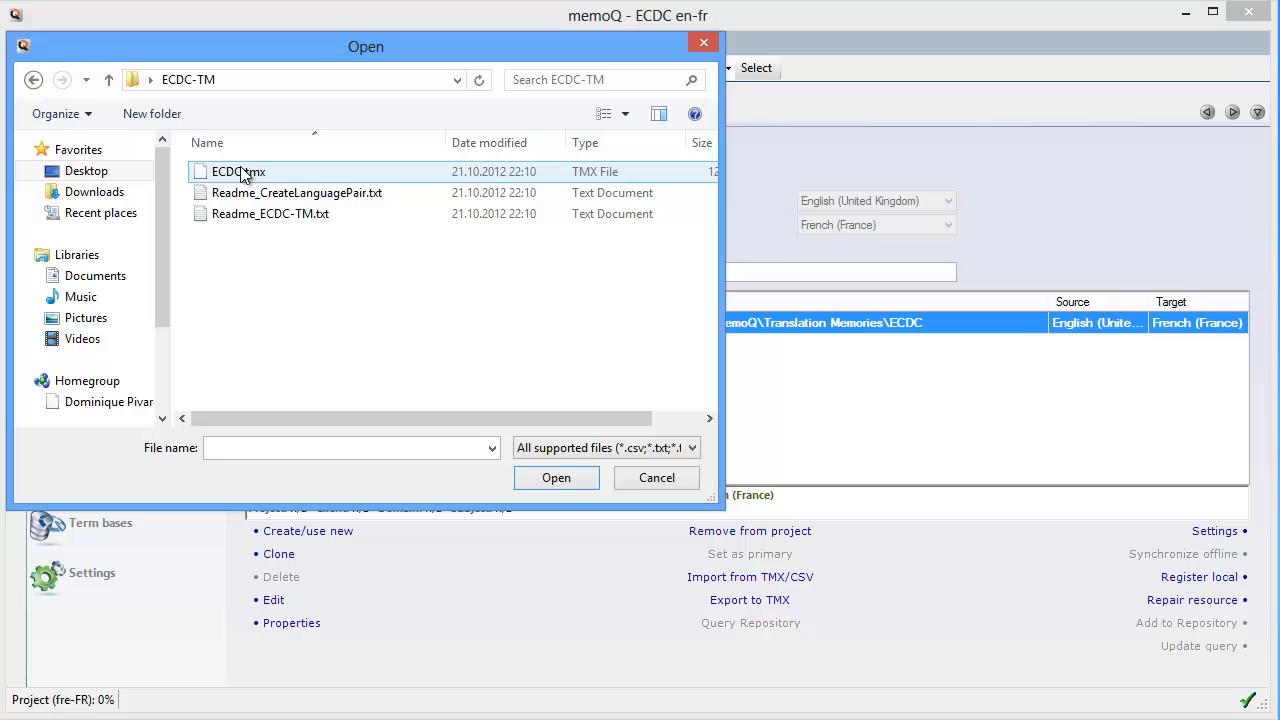
pyautogui.click(238, 172)
pyautogui.click(556, 477)
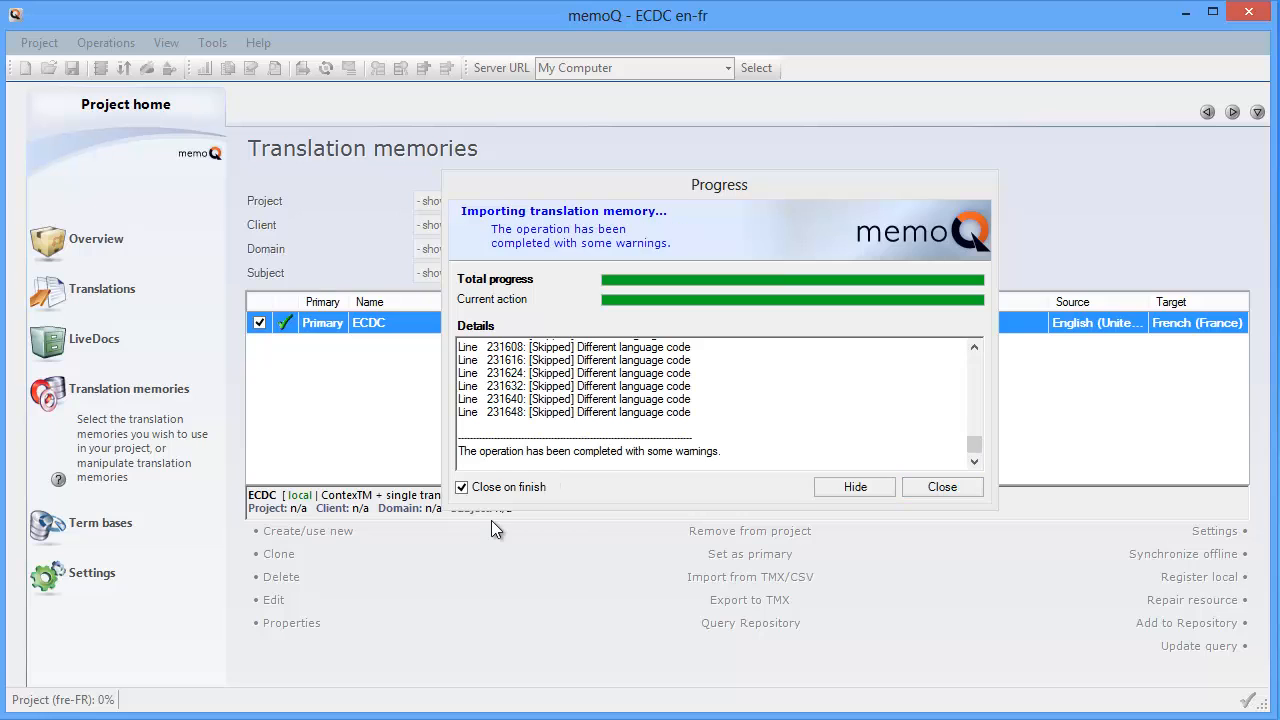
pyautogui.click(941, 487)
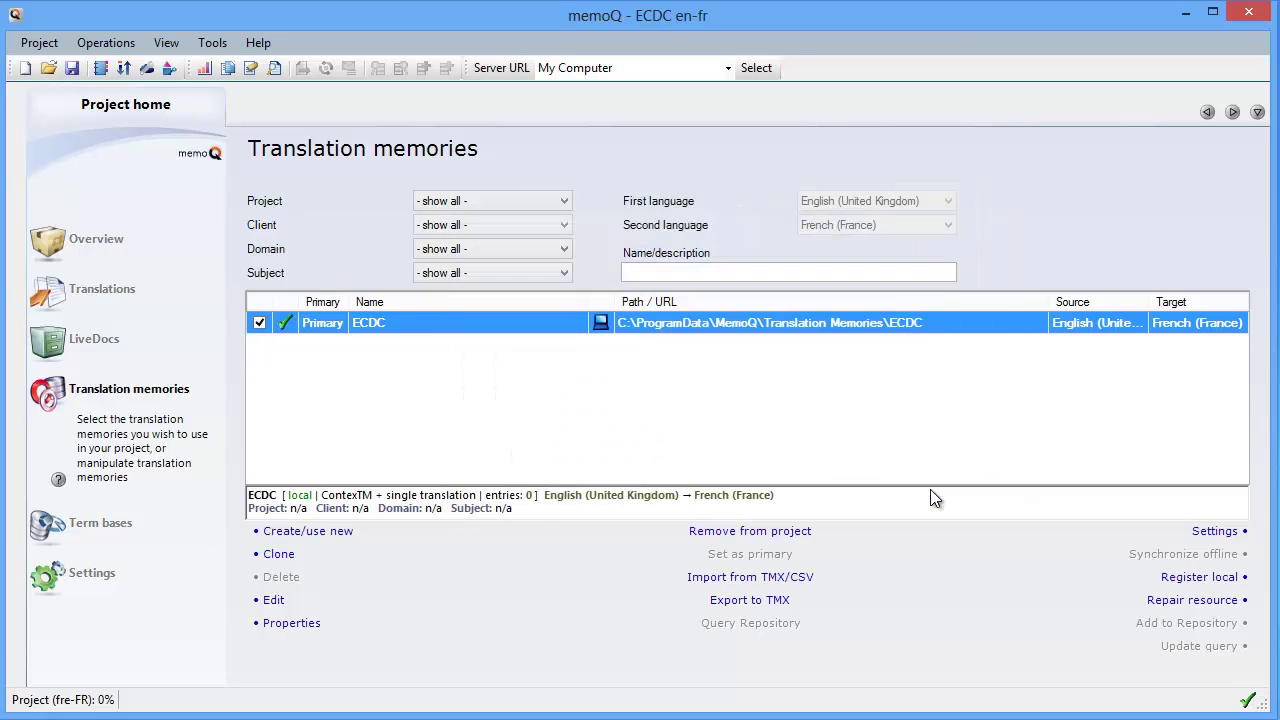
# Check the memory's entry count in Properties, then open all entries in the TM editor
pyautogui.click(291, 623)
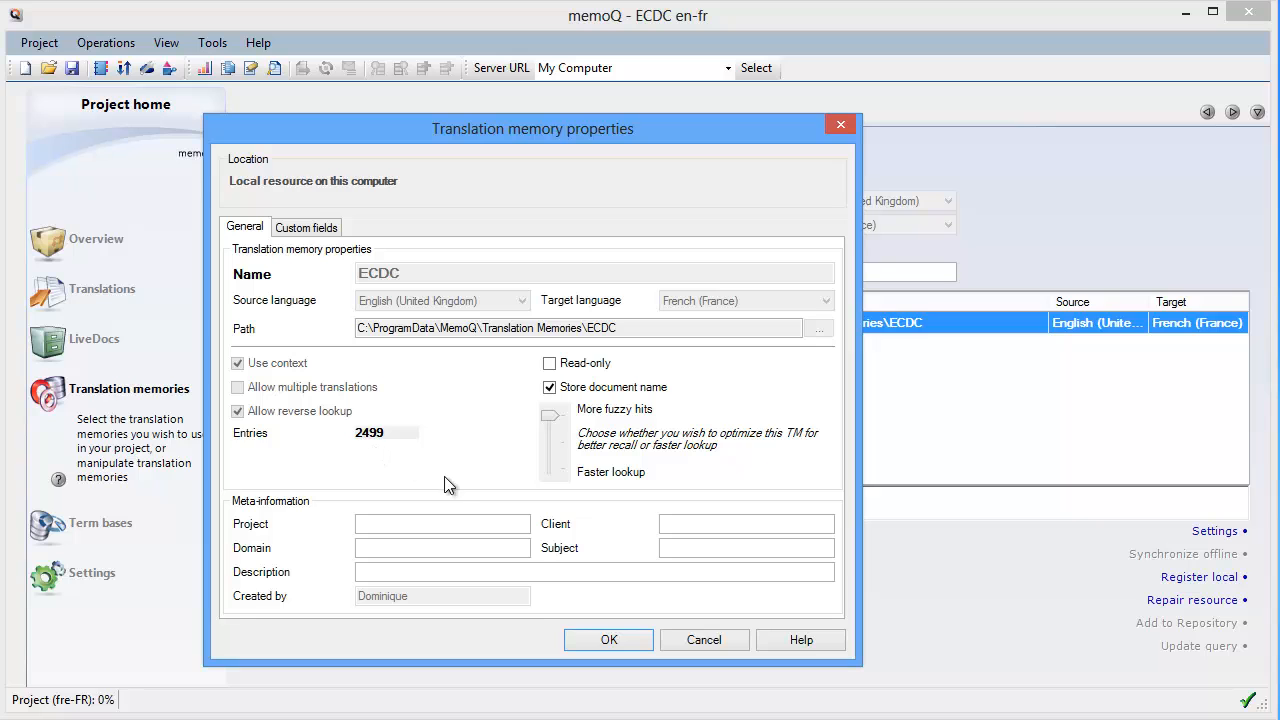
pyautogui.click(611, 640)
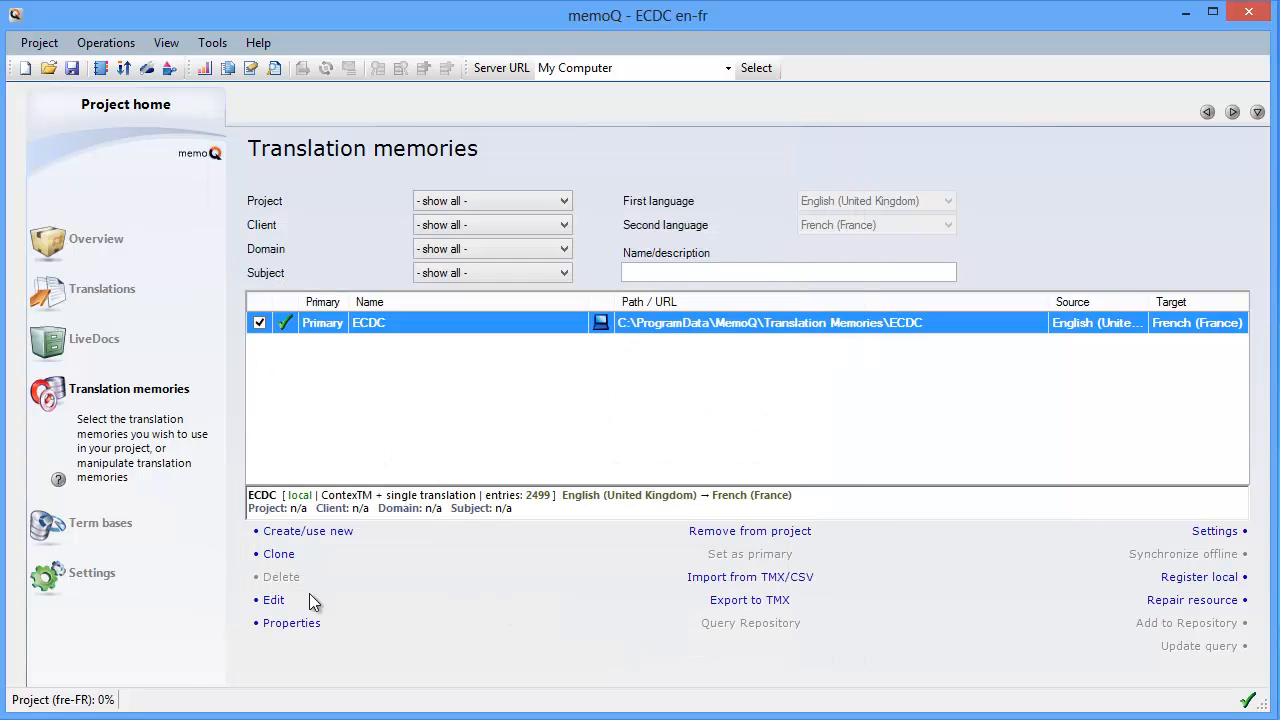
pyautogui.click(273, 600)
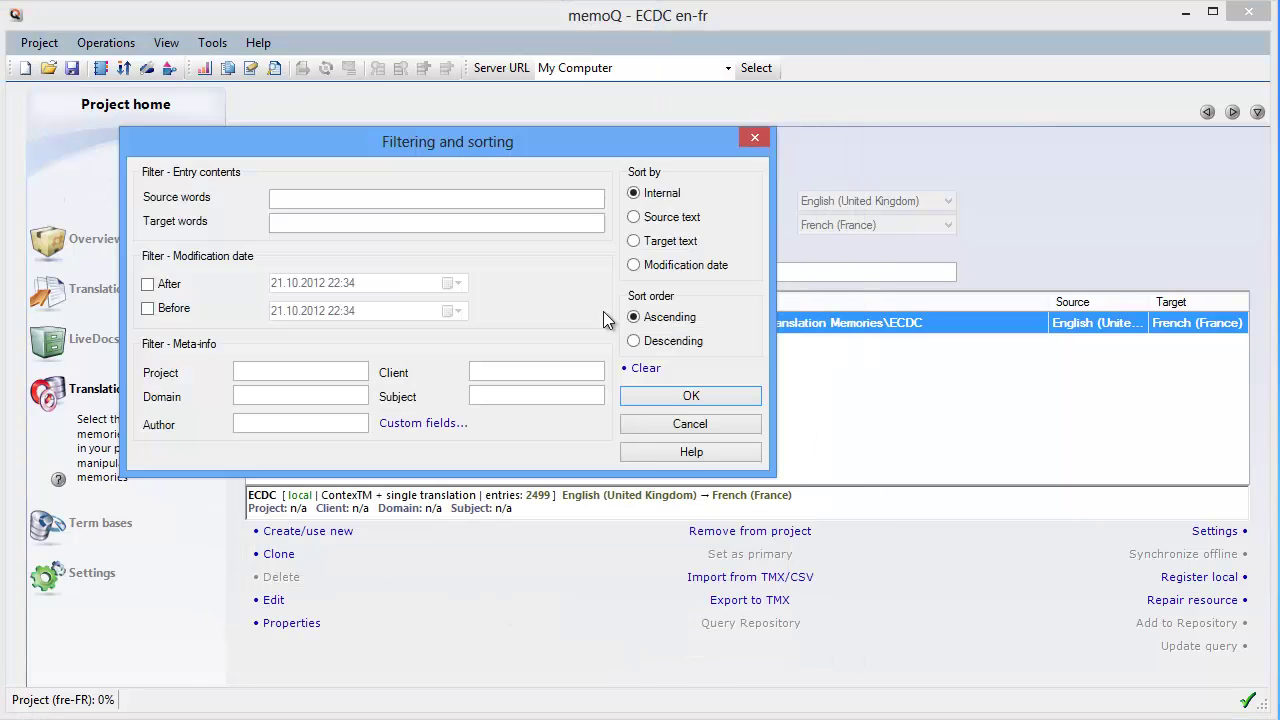
pyautogui.click(688, 397)
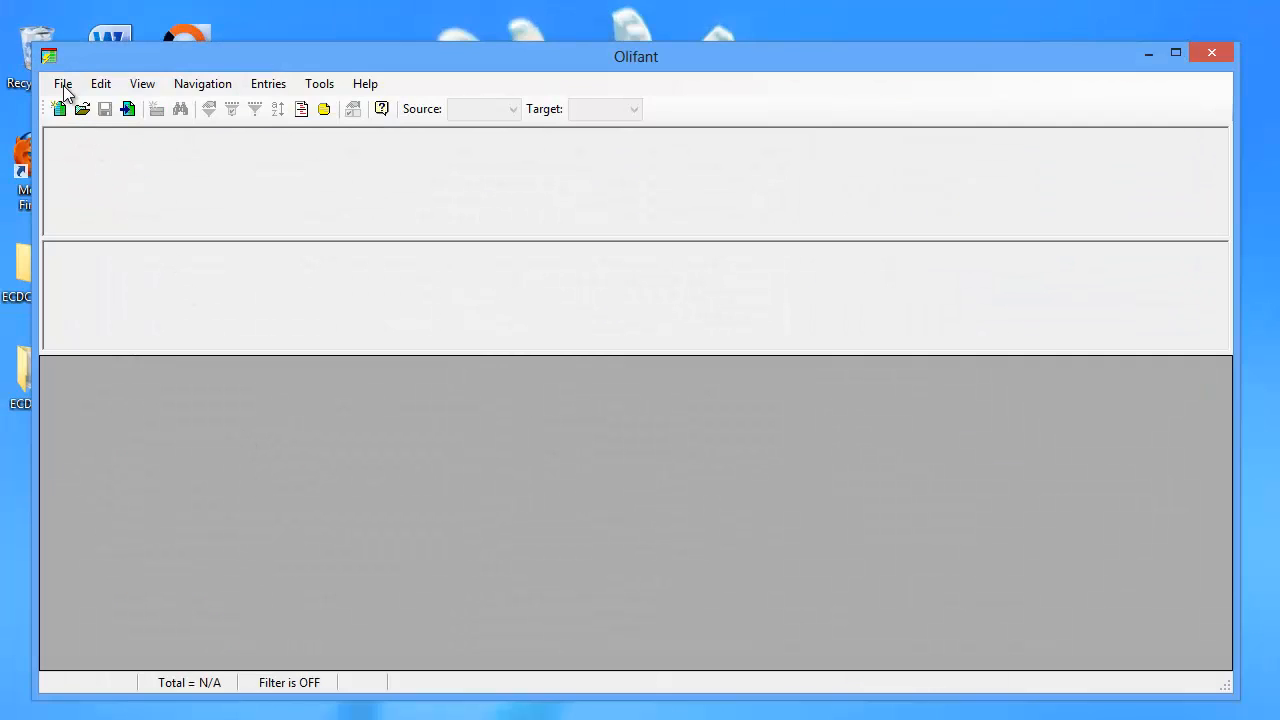
# Use File > Import to choose ECDC.tmx from the ECDC-TM folder in Olifant
pyautogui.click(63, 85)
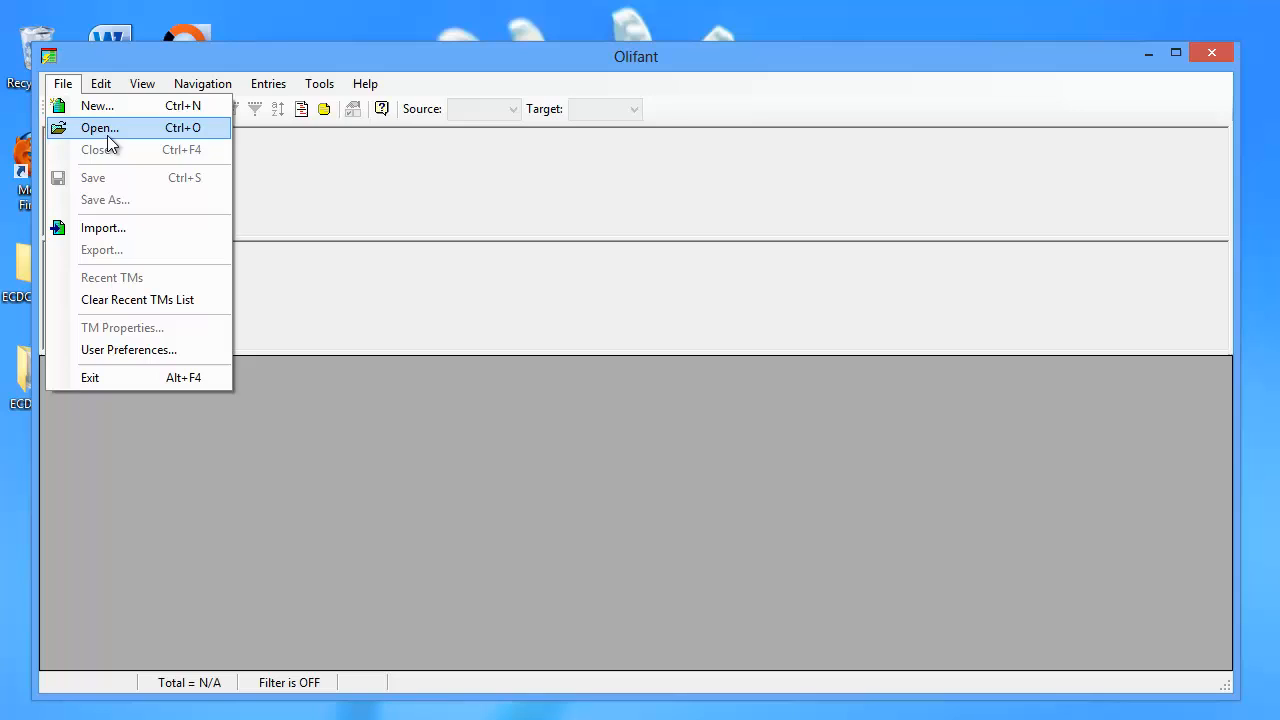
pyautogui.click(115, 229)
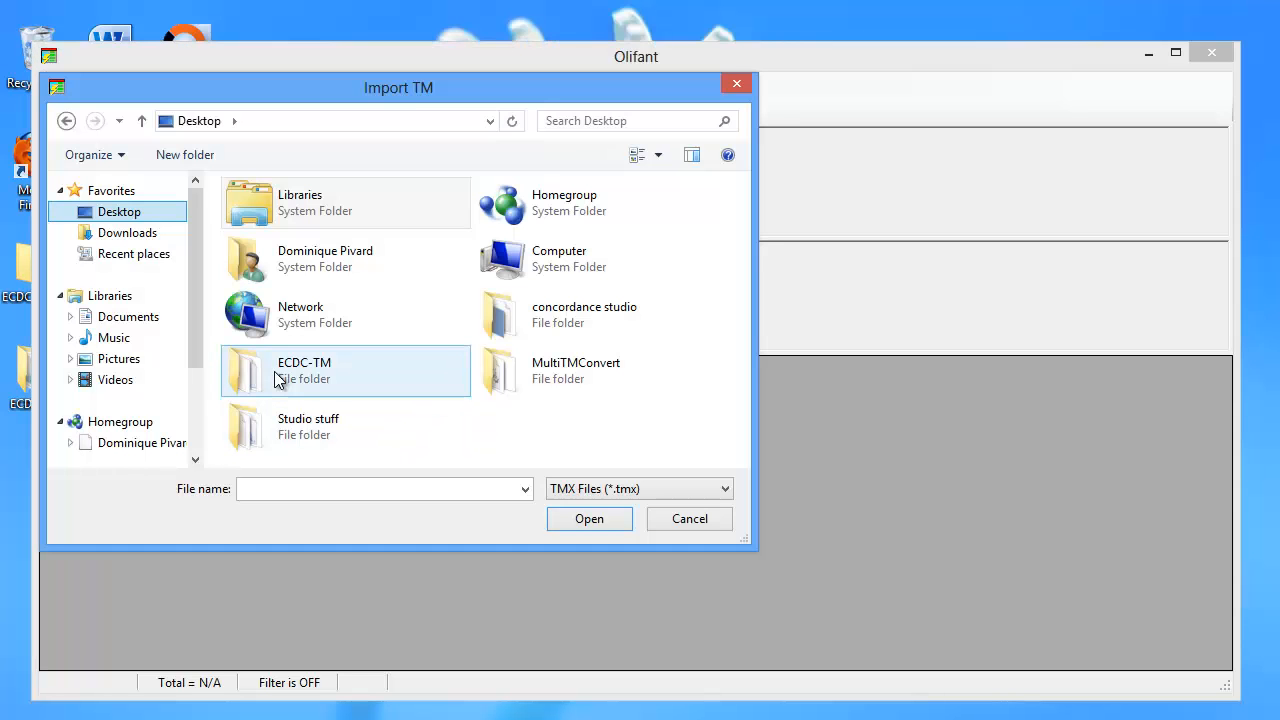
pyautogui.doubleClick(245, 372)
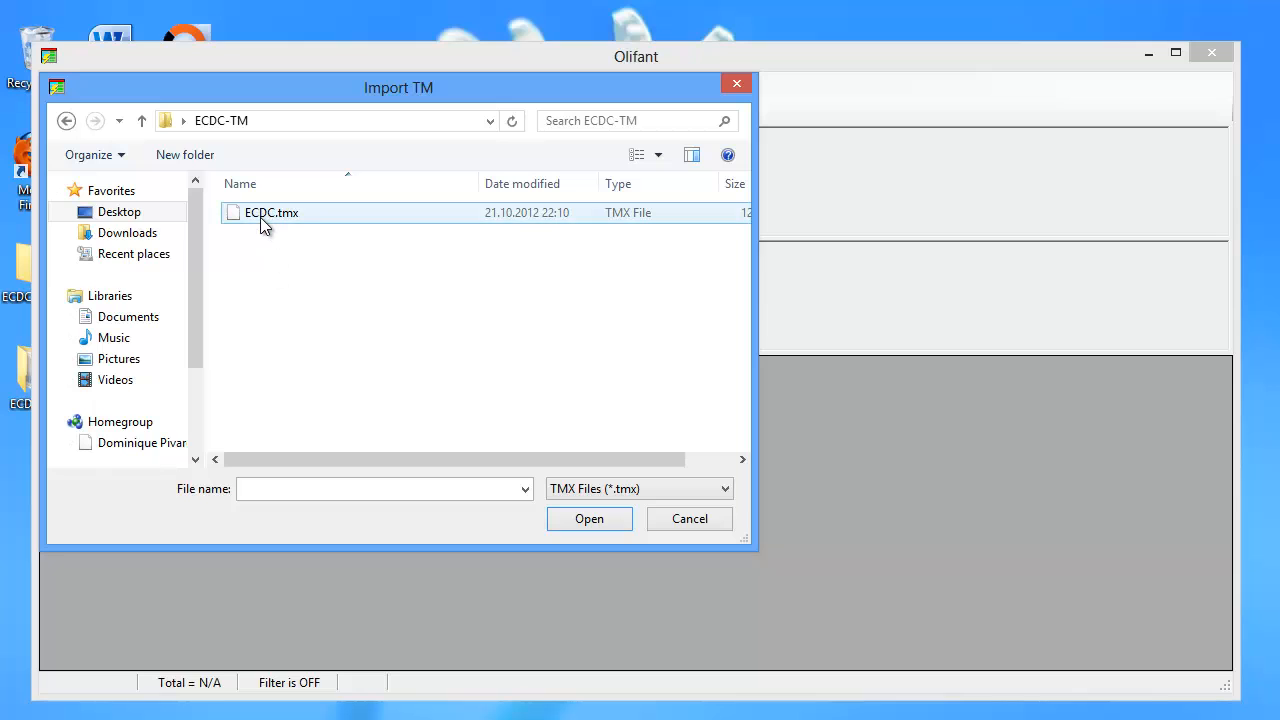
pyautogui.click(268, 213)
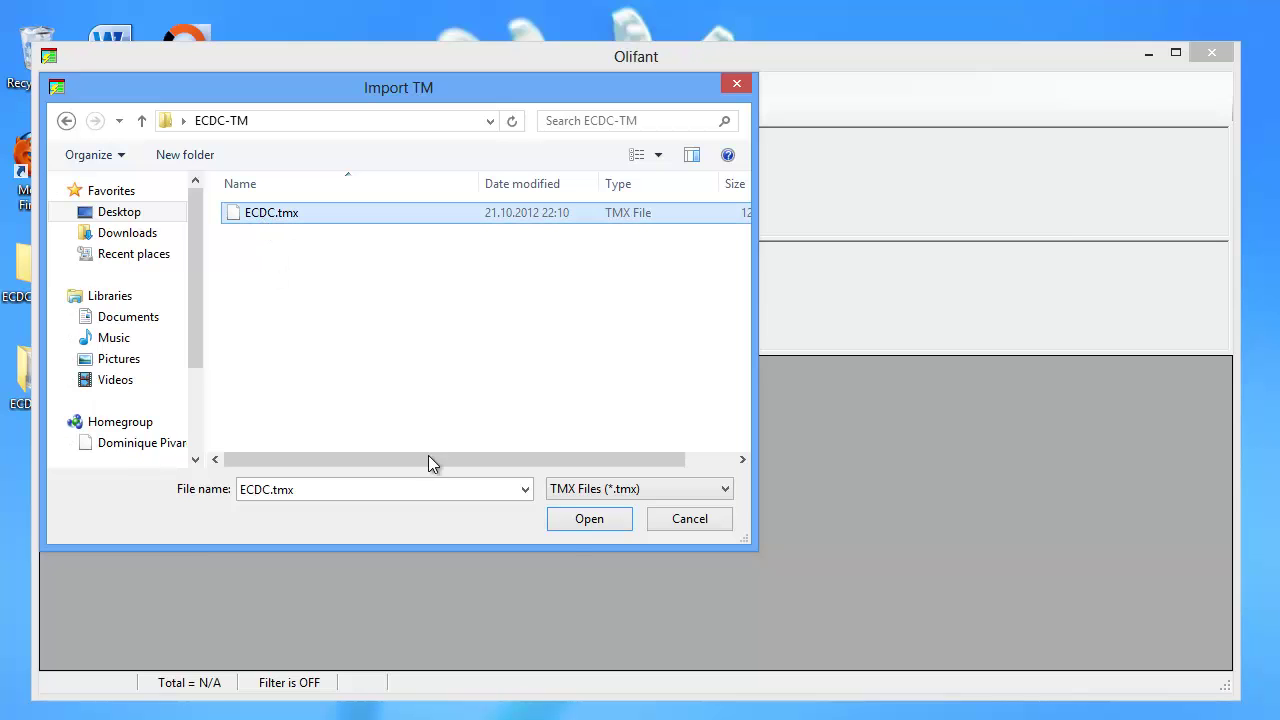
pyautogui.click(589, 518)
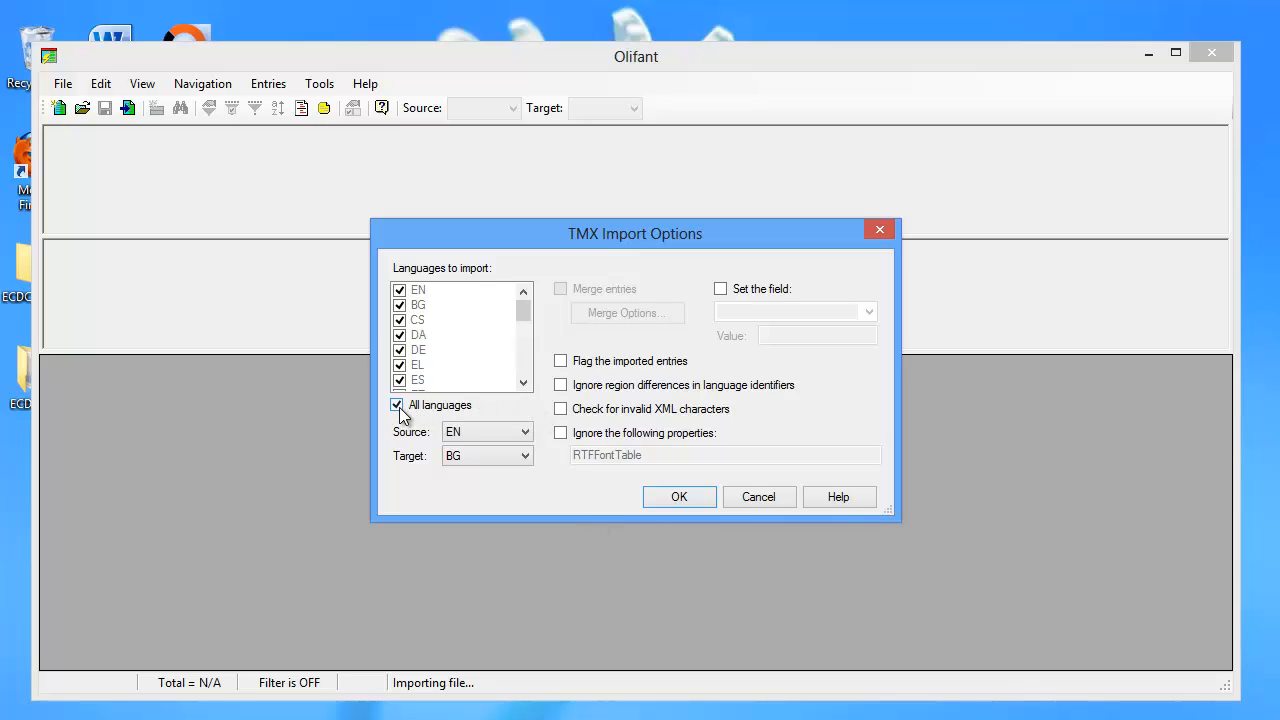
# Turn off All languages and untick every language in the list except EN and FR
pyautogui.click(399, 407)
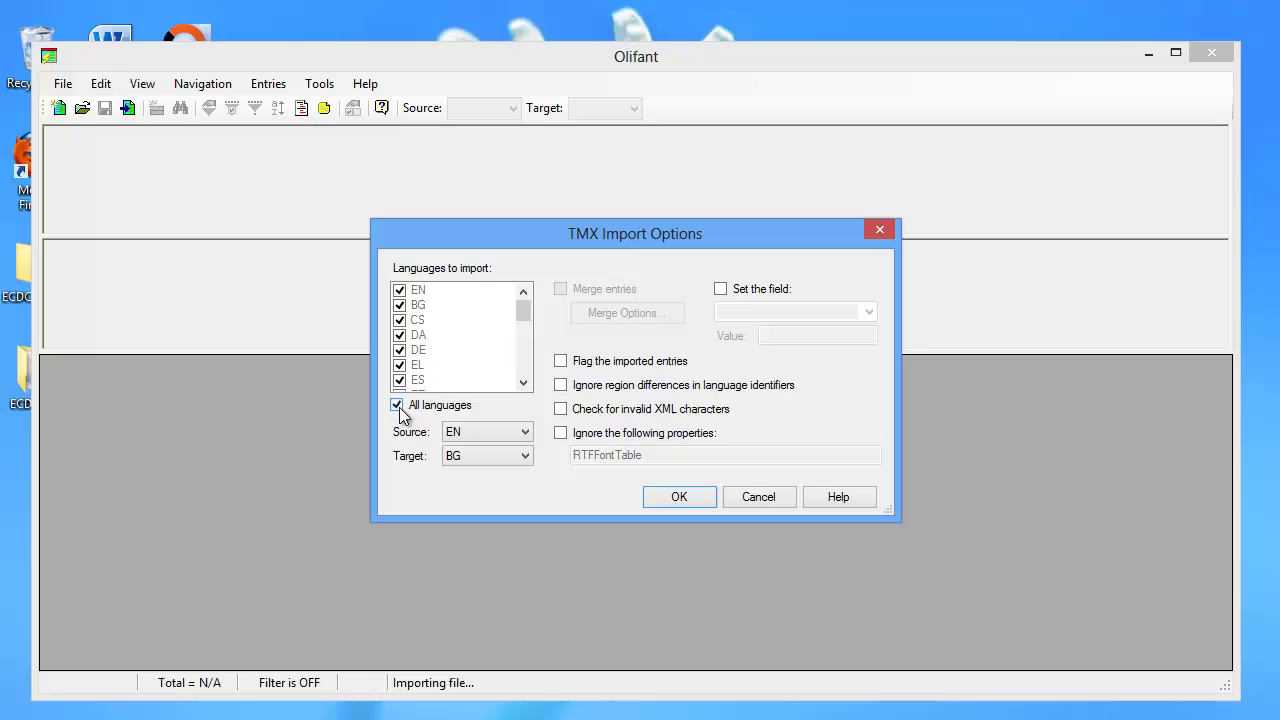
pyautogui.click(420, 306)
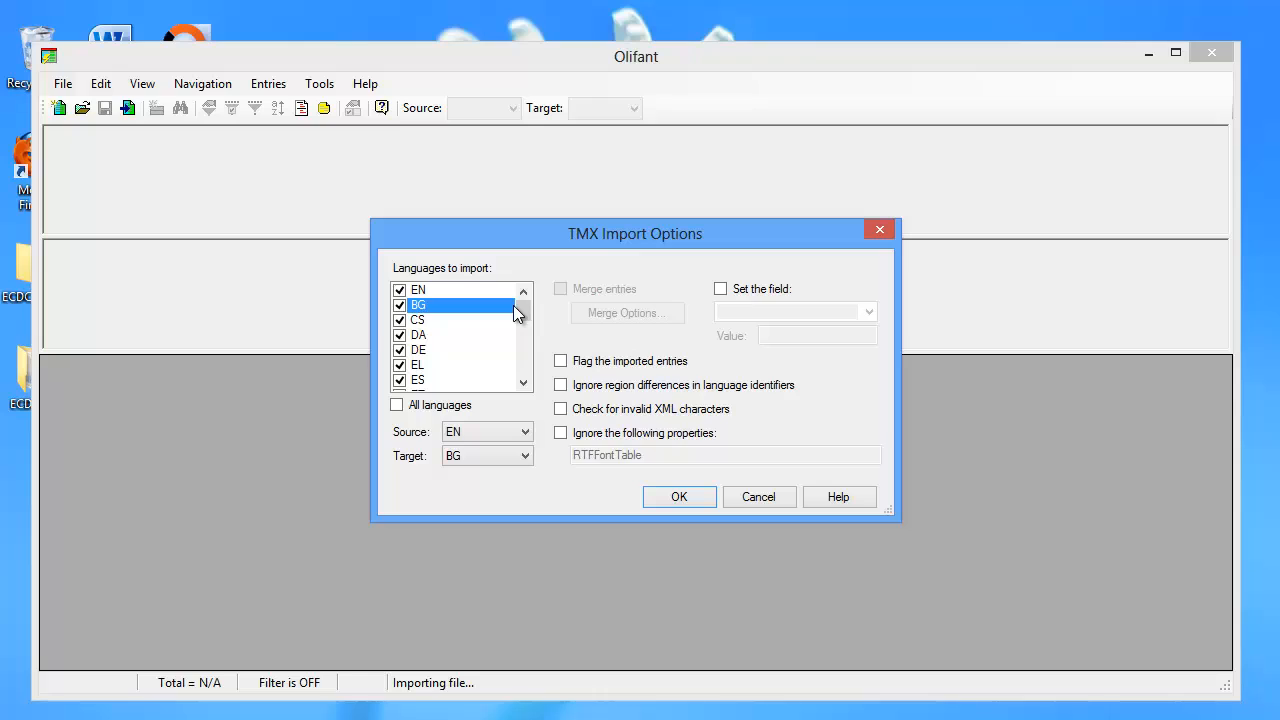
pyautogui.press('space')
pyautogui.press('Down')
pyautogui.press('space')
pyautogui.press('Down')
pyautogui.press('space')
pyautogui.press('Down')
pyautogui.press('space')
pyautogui.press('Down')
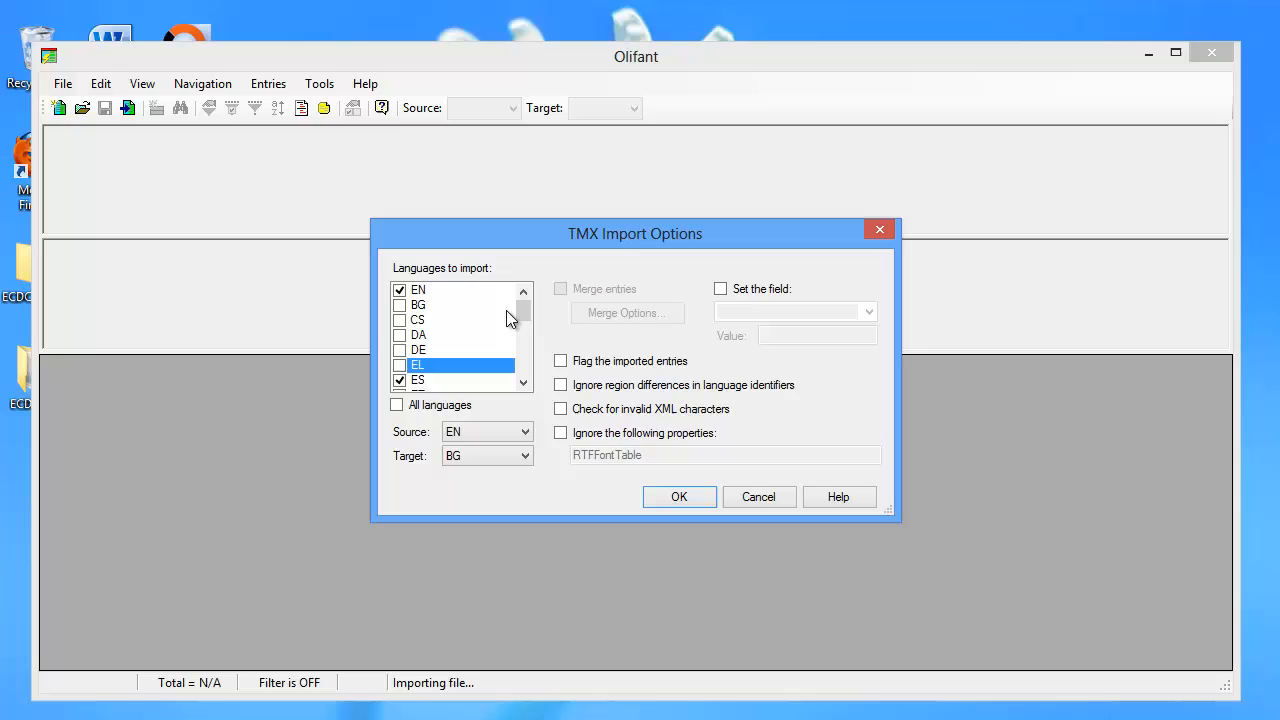
pyautogui.press('space')
pyautogui.press('Down')
pyautogui.press('space')
pyautogui.press('Down')
pyautogui.press('space')
pyautogui.press('Down')
pyautogui.press('space')
pyautogui.press('Down')
pyautogui.press('space')
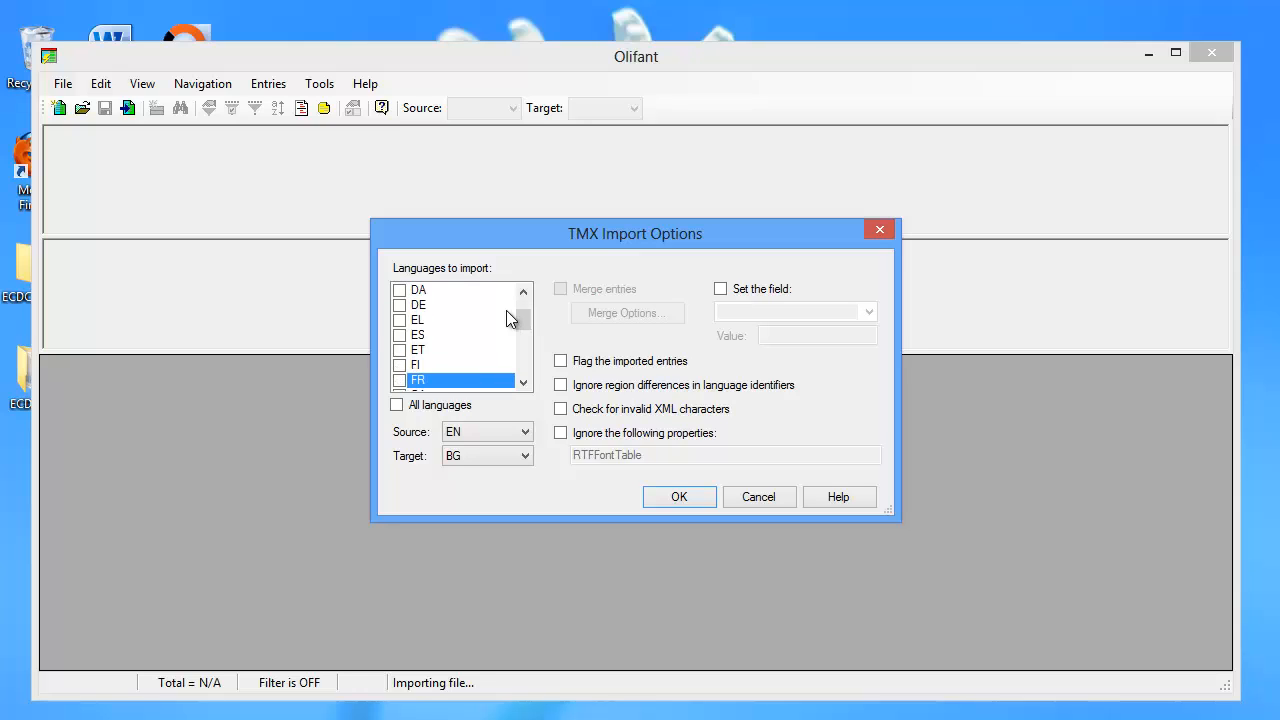
pyautogui.press('Down')
pyautogui.press('Up')
pyautogui.press('space')
pyautogui.press('Down')
pyautogui.press('space')
pyautogui.press('Down')
pyautogui.press('space')
pyautogui.press('Down')
pyautogui.press('space')
pyautogui.press('Down')
pyautogui.press('space')
pyautogui.press('Down')
pyautogui.press('space')
pyautogui.press('Down')
pyautogui.press('Down')
pyautogui.press('Down')
pyautogui.press('Down')
pyautogui.press('Down')
pyautogui.press('Down')
pyautogui.press('Down')
pyautogui.press('Down')
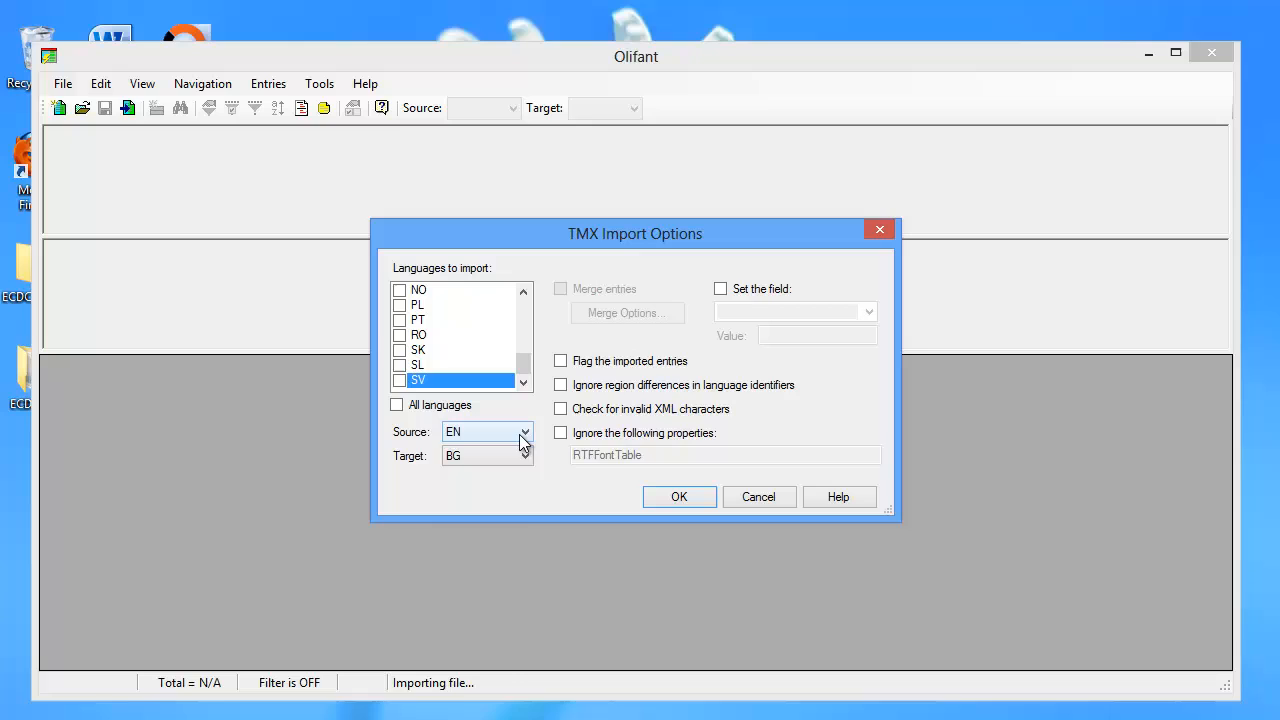
# Keep EN as the source language and set FR as the target language
pyautogui.click(525, 432)
pyautogui.click(475, 450)
pyautogui.click(525, 457)
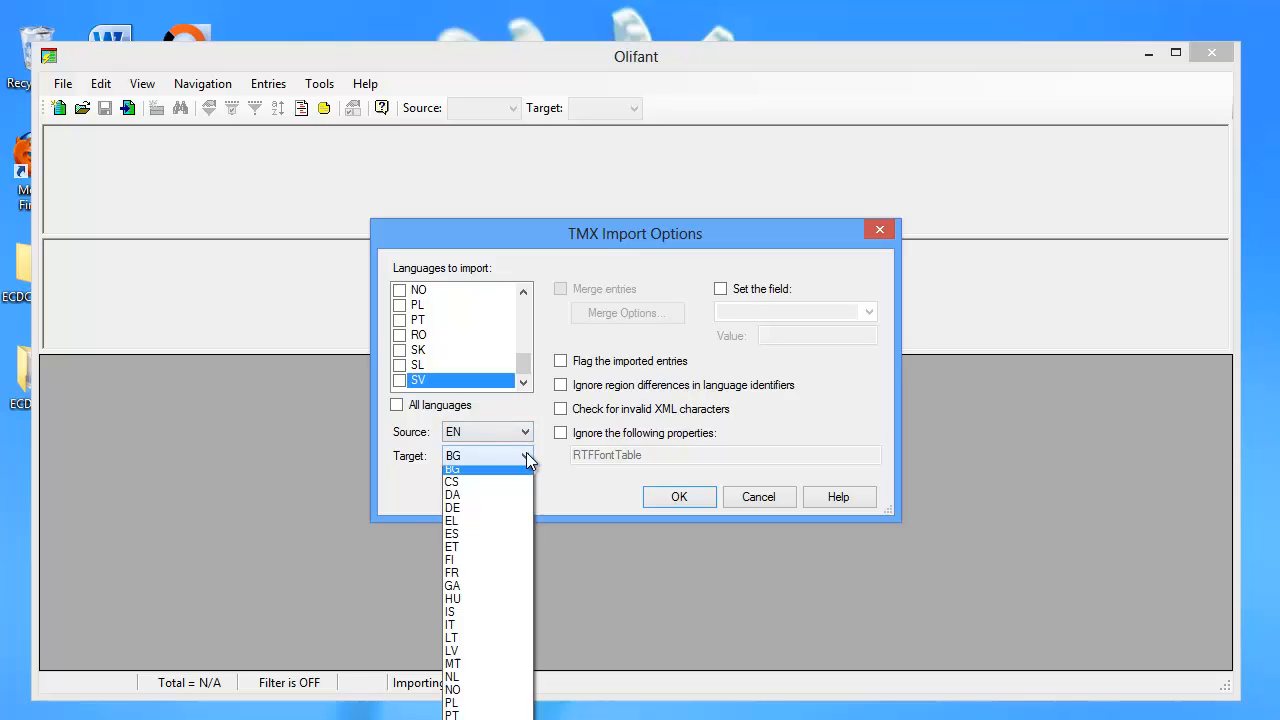
pyautogui.click(475, 586)
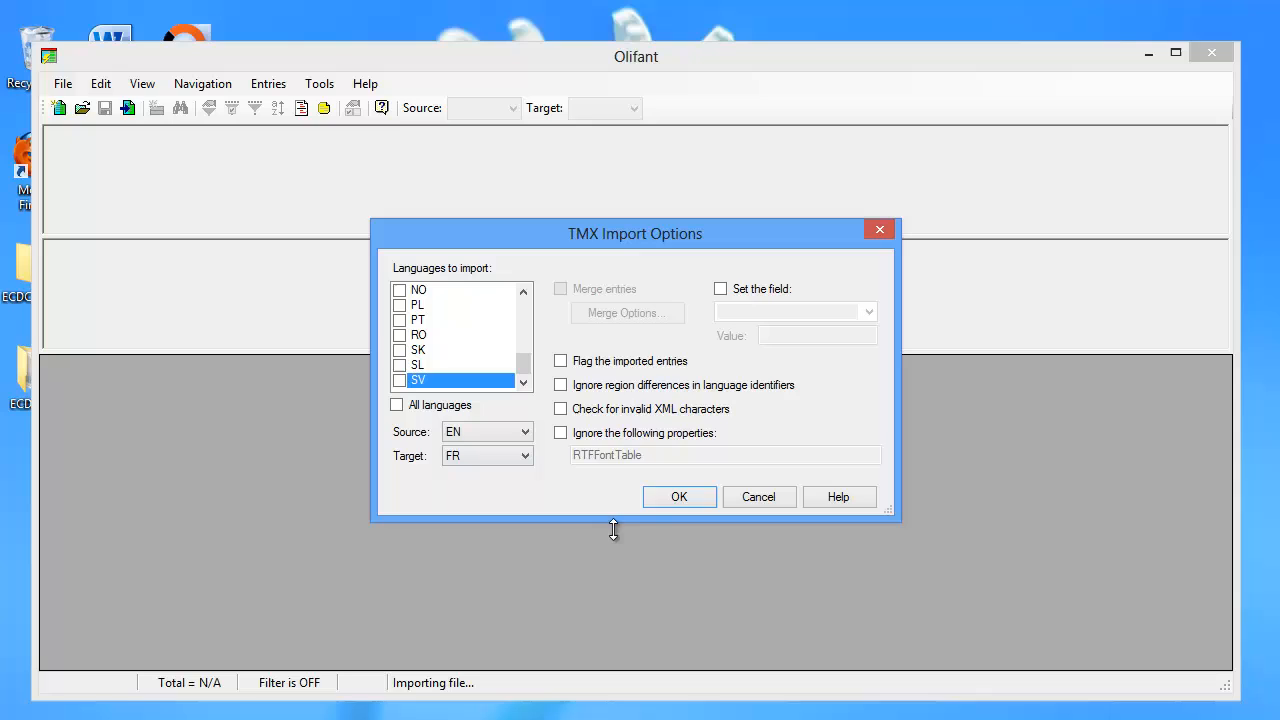
# Confirm the import options so Olifant starts importing the EN–FR units
pyautogui.click(679, 497)
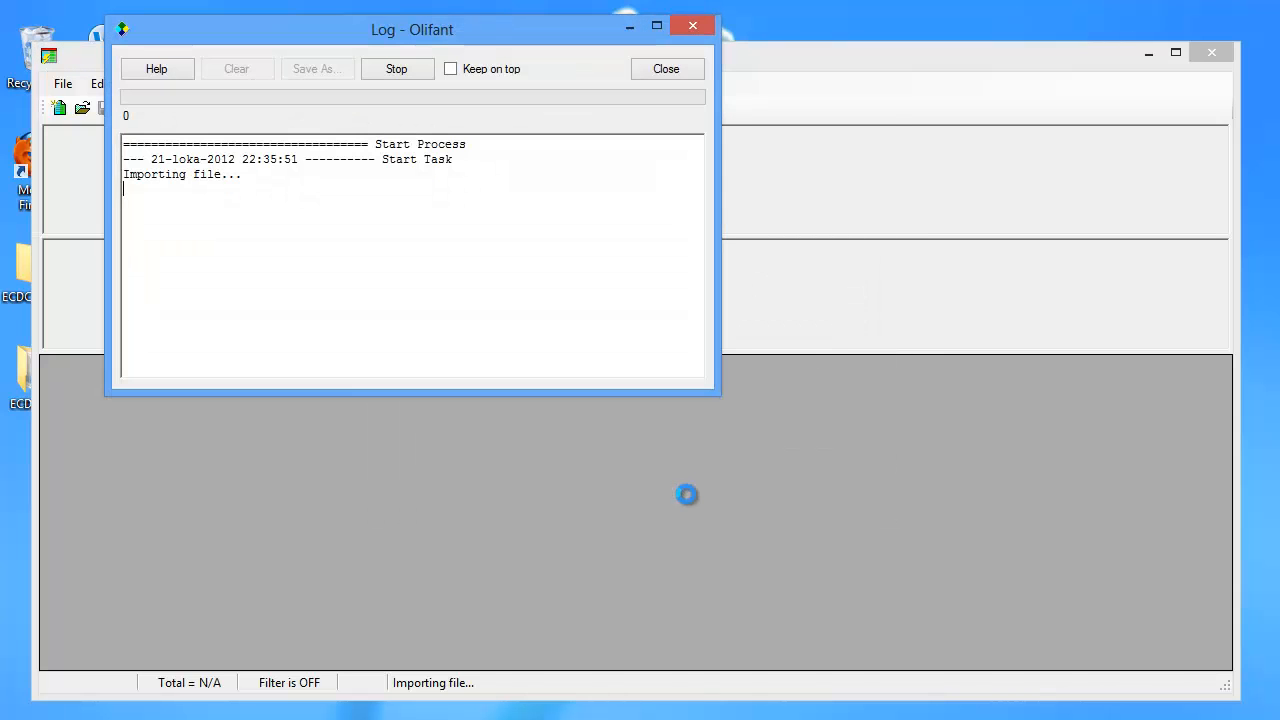